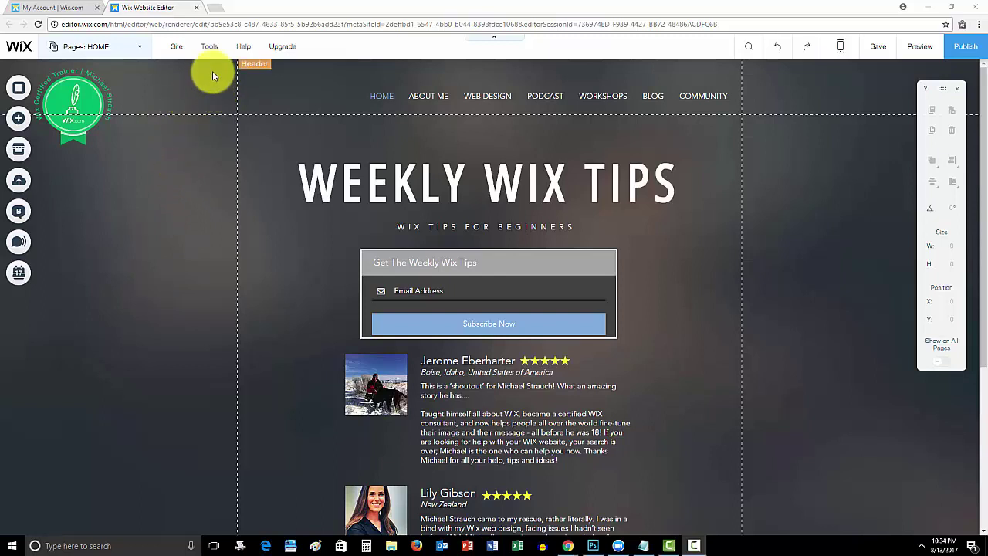
- Turn on Developer Tools and open the WixWebDesignLeads database collection from the site structure
left_click(209, 47)
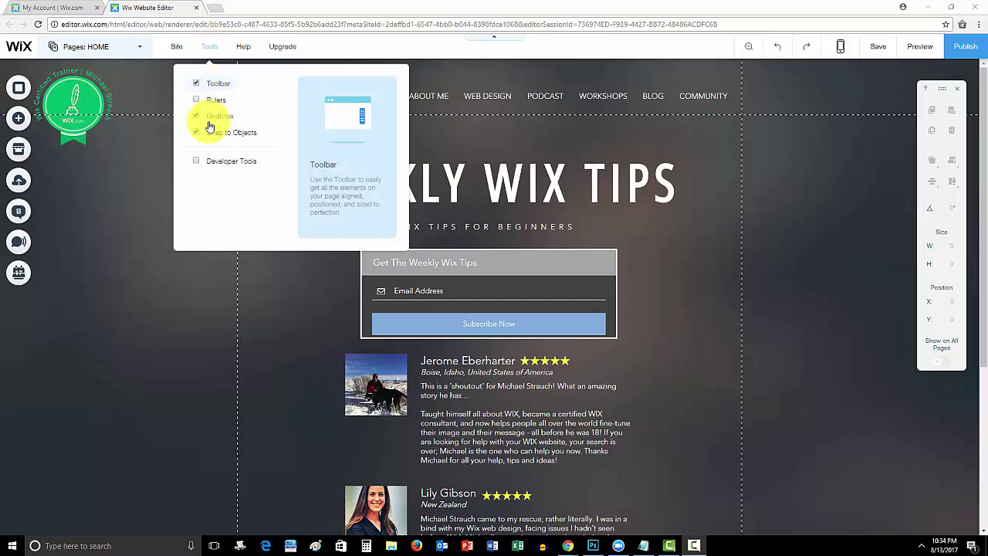
left_click(198, 161)
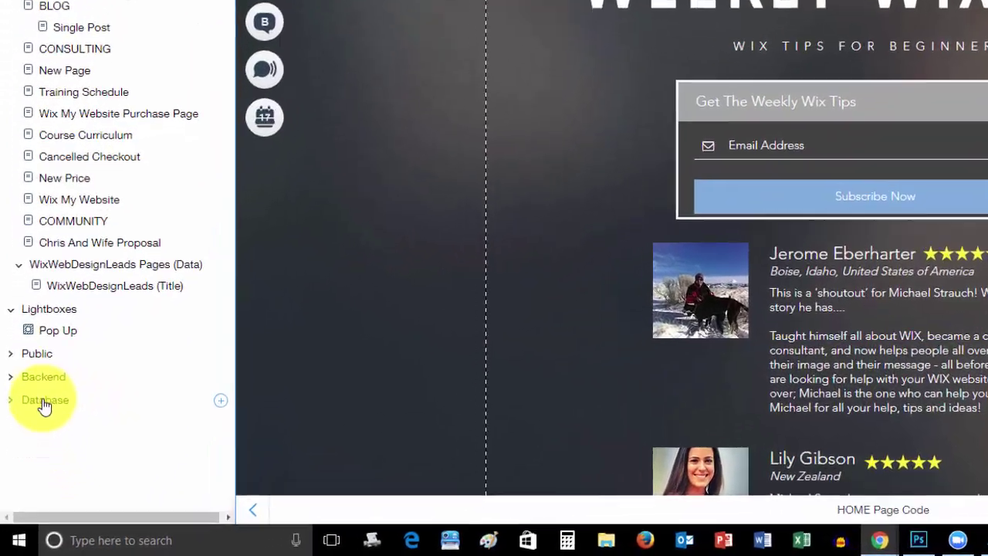
left_click(28, 455)
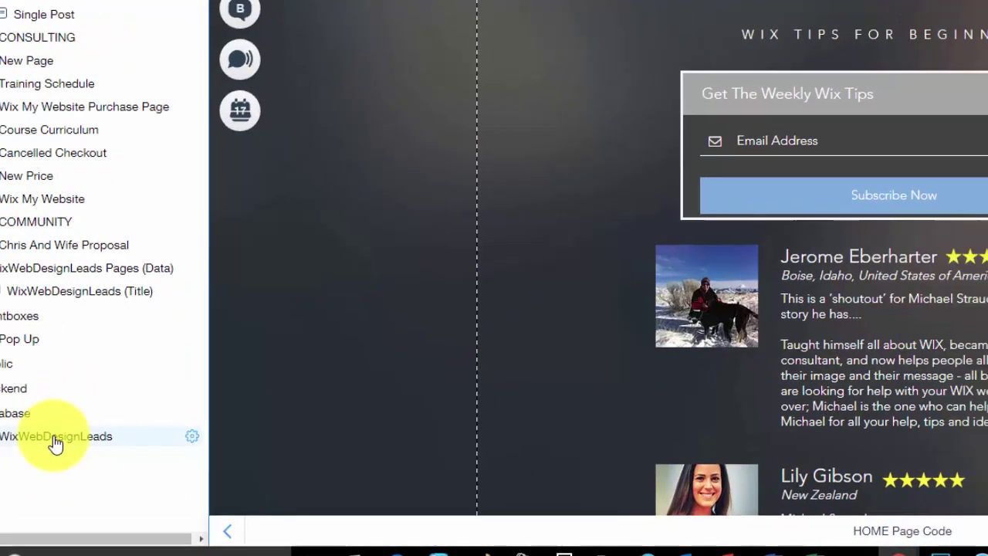
left_click(98, 416)
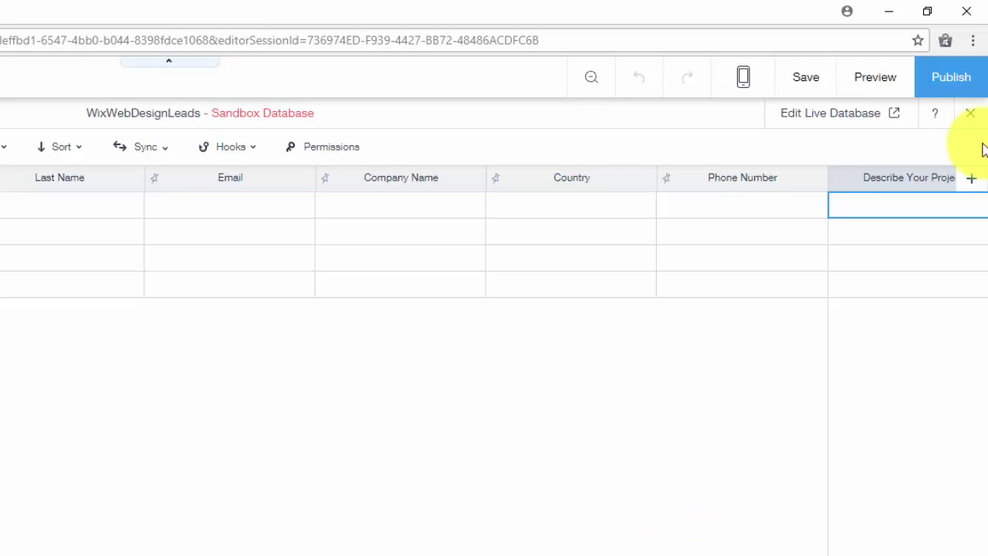
left_click(973, 187)
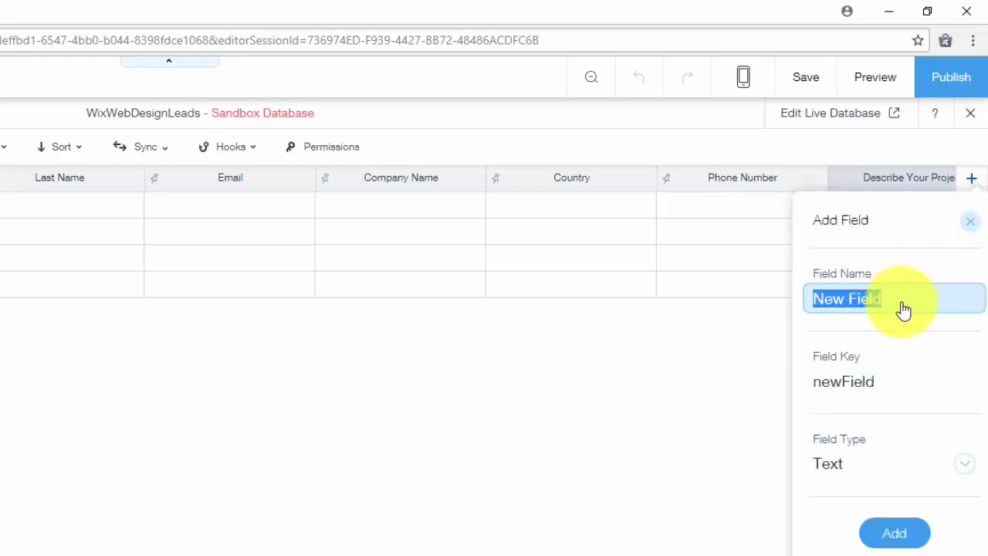
left_click(847, 480)
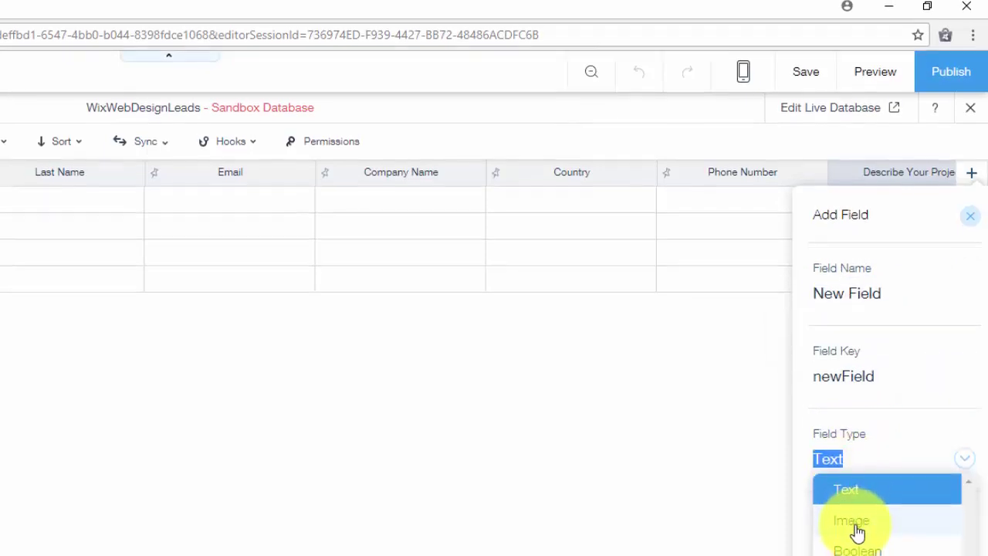
left_click(854, 523)
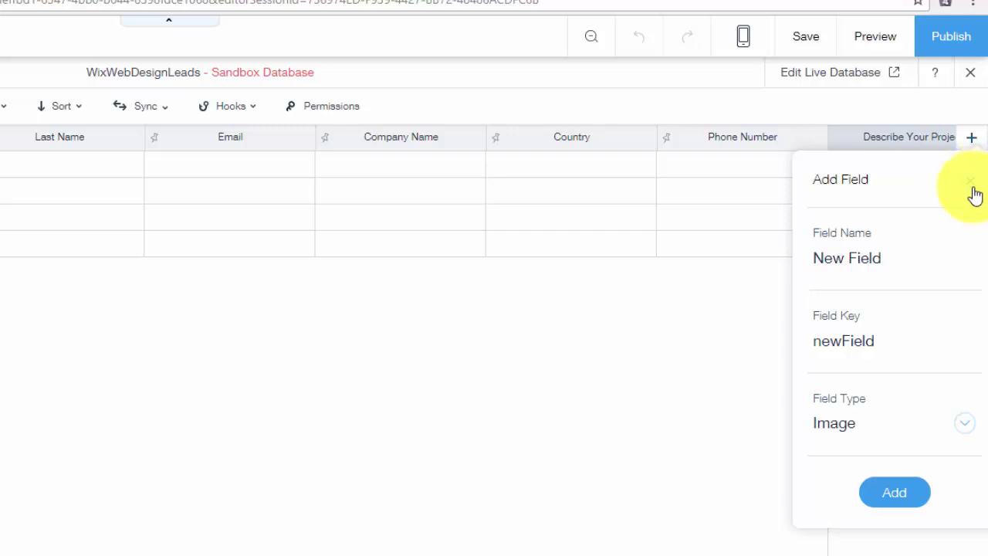
left_click(908, 501)
left_click(971, 189)
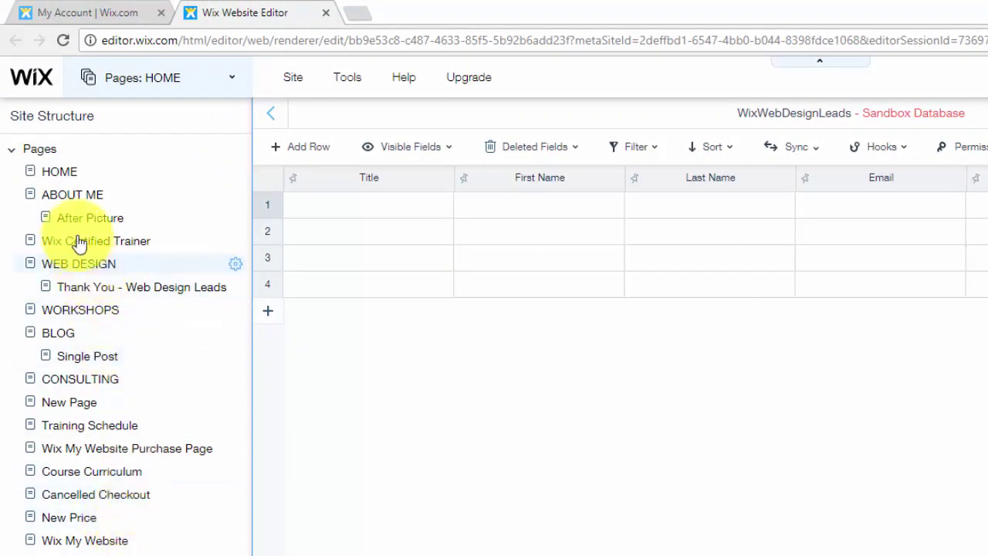
- Add the purple "Add a File" upload button to the WEB DESIGN page and place it beside the Company Name and Country inputs
left_click(66, 176)
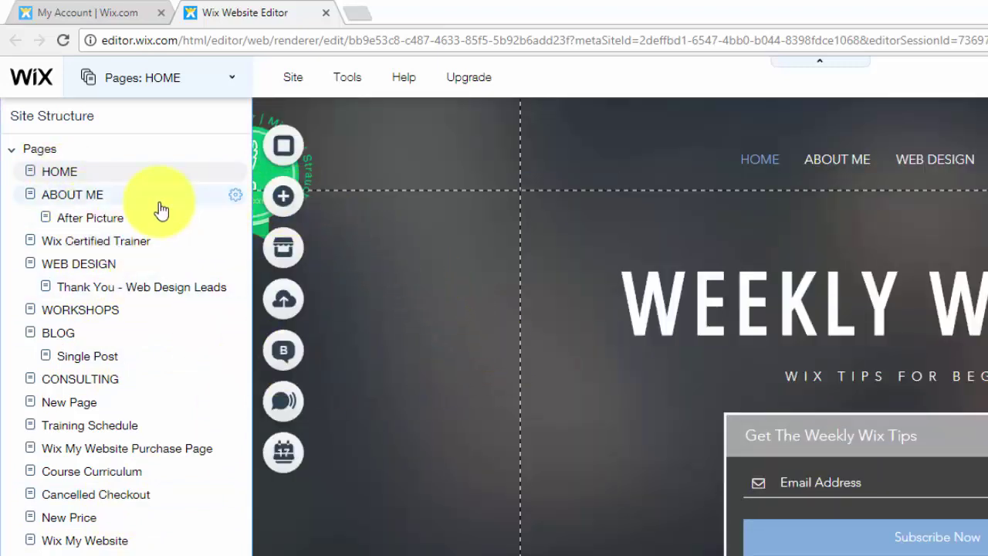
left_click(93, 270)
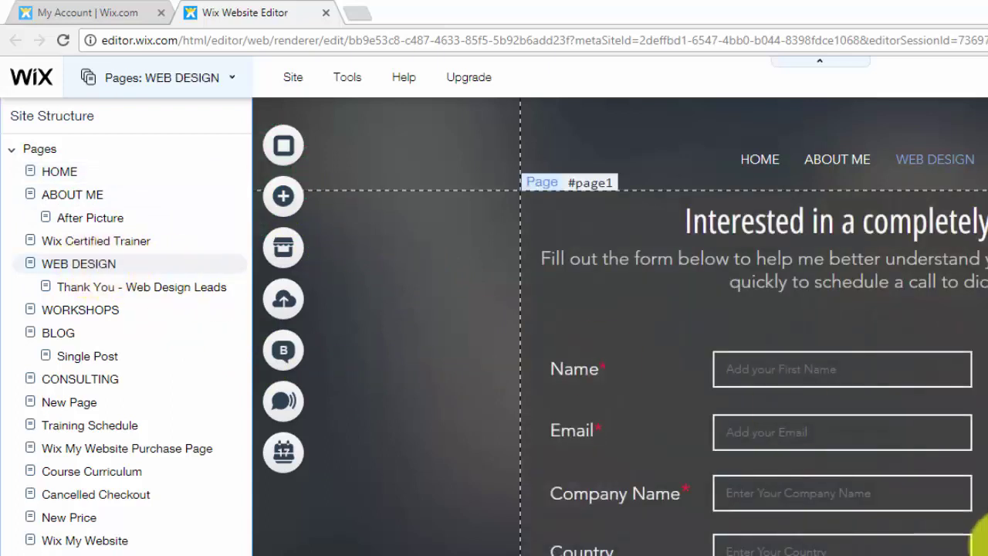
left_click(283, 197)
left_click(359, 177)
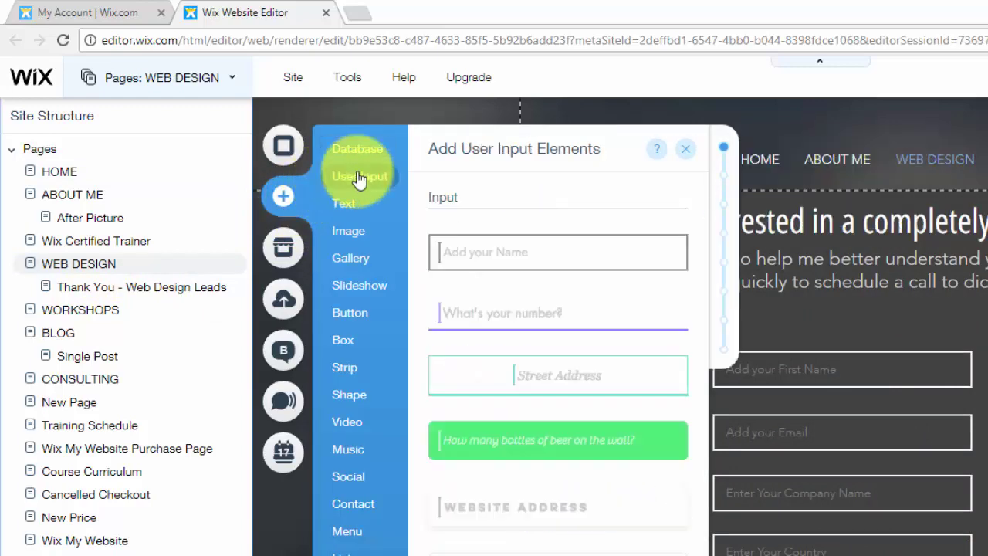
scroll(563, 541, "down", 10)
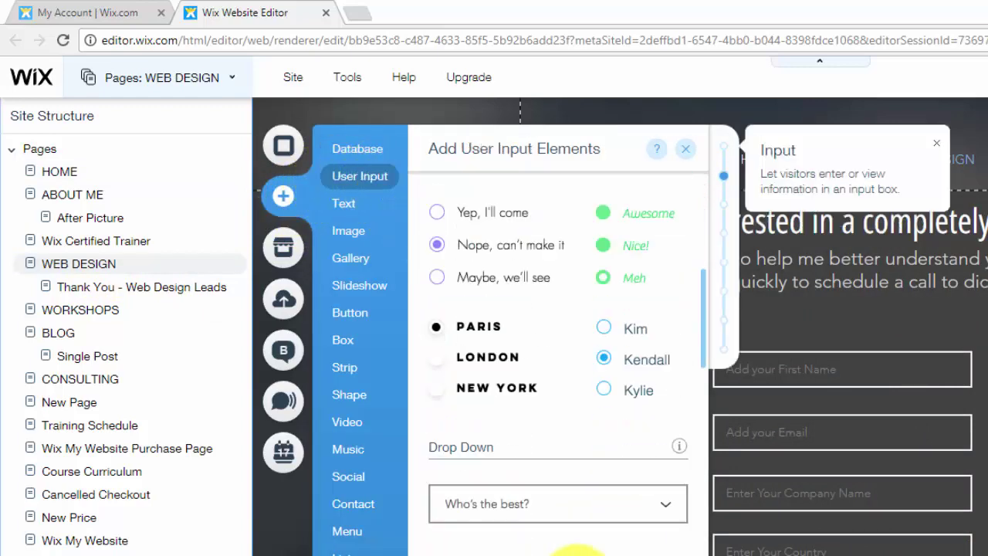
scroll(575, 545, "down", 15)
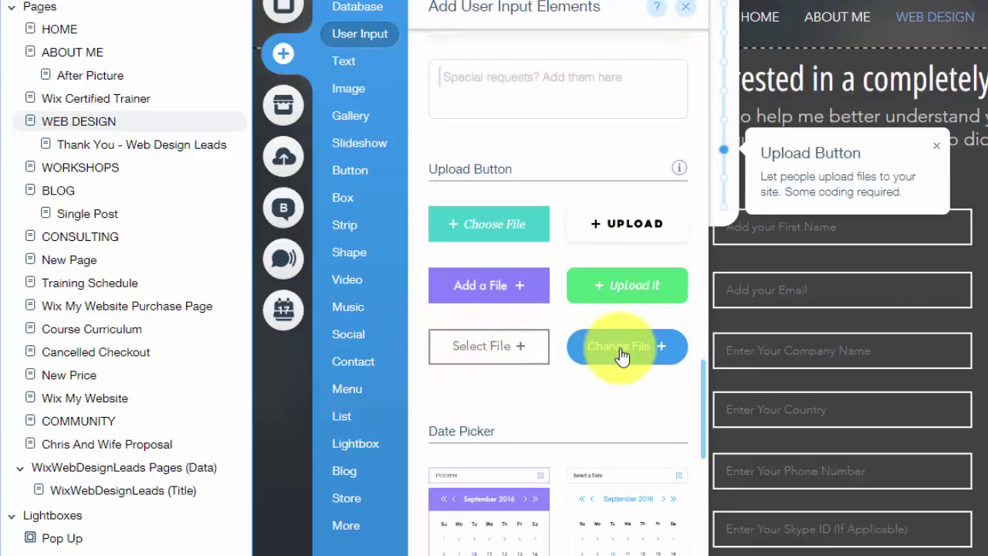
left_click(502, 294)
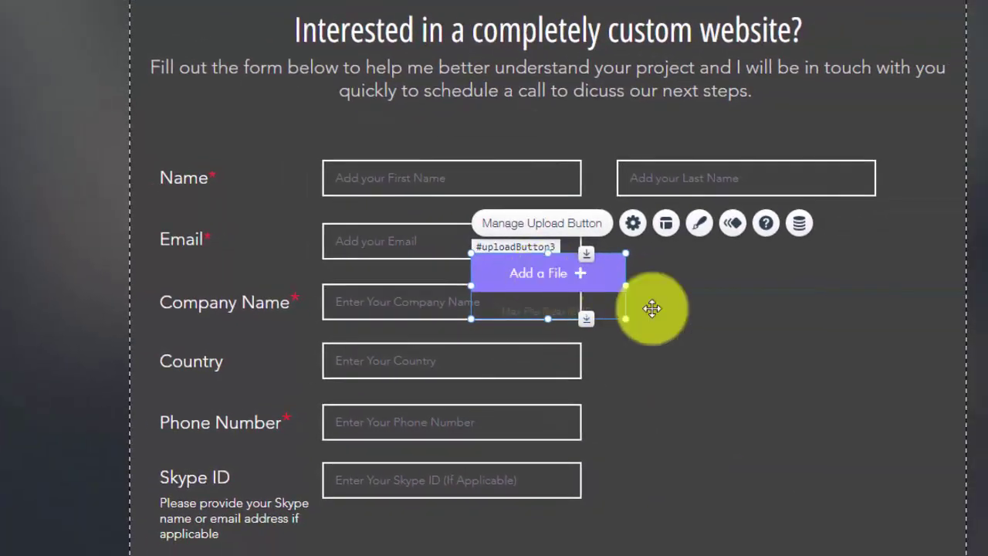
left_click_drag(987, 357, 987, 398)
left_click_drag(791, 350, 732, 329)
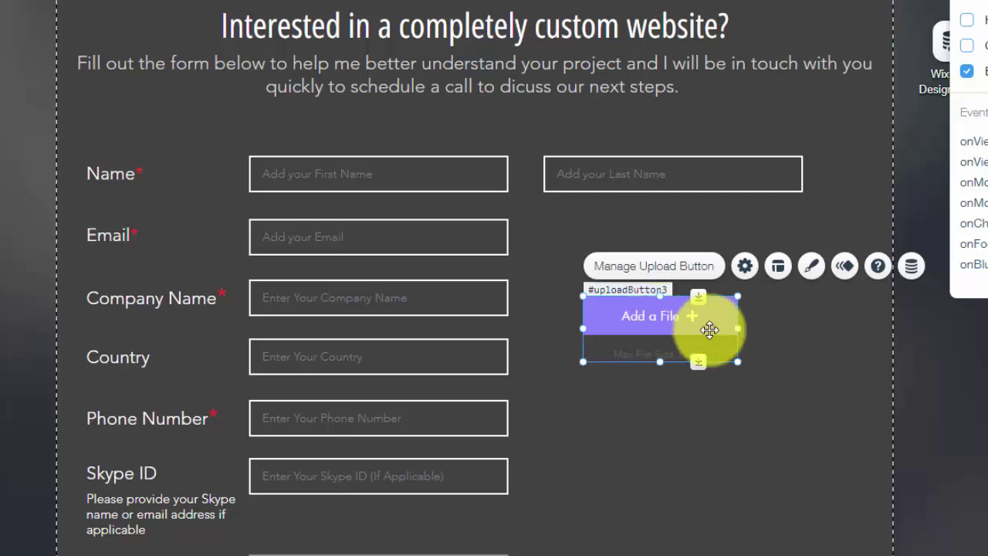
- Examine which WixWebDesignLeads database fields the upload button can be connected to, without choosing a connection
left_click(911, 267)
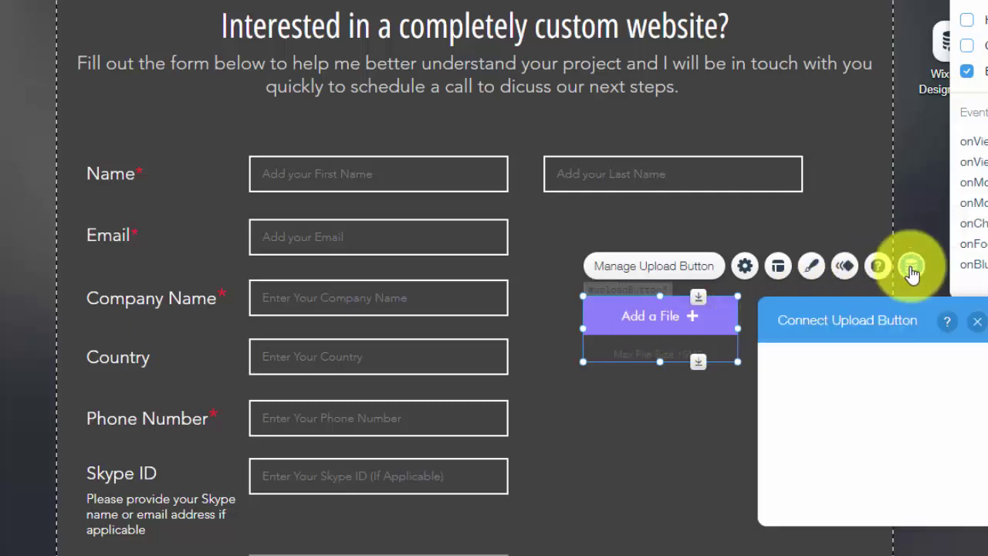
left_click(873, 509)
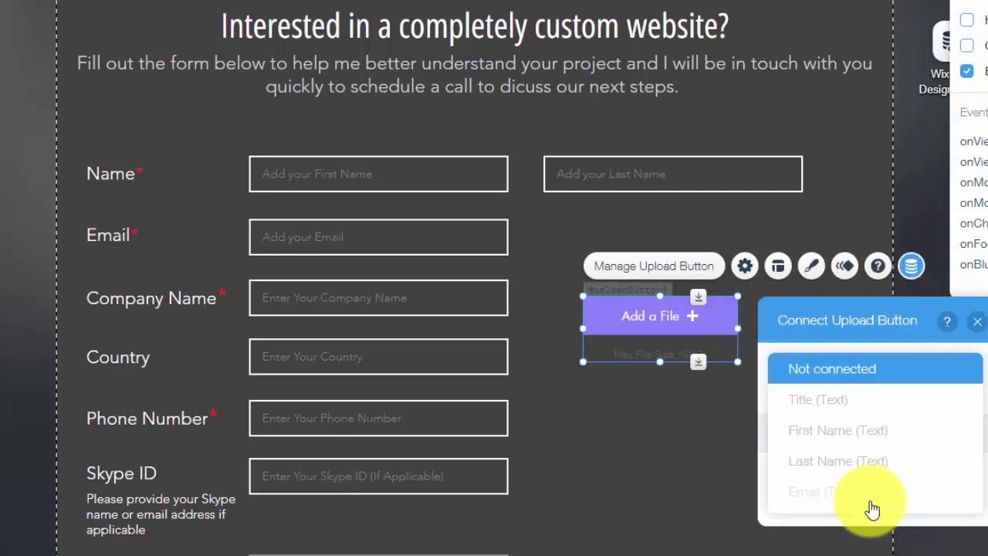
scroll(893, 452, "down", 3)
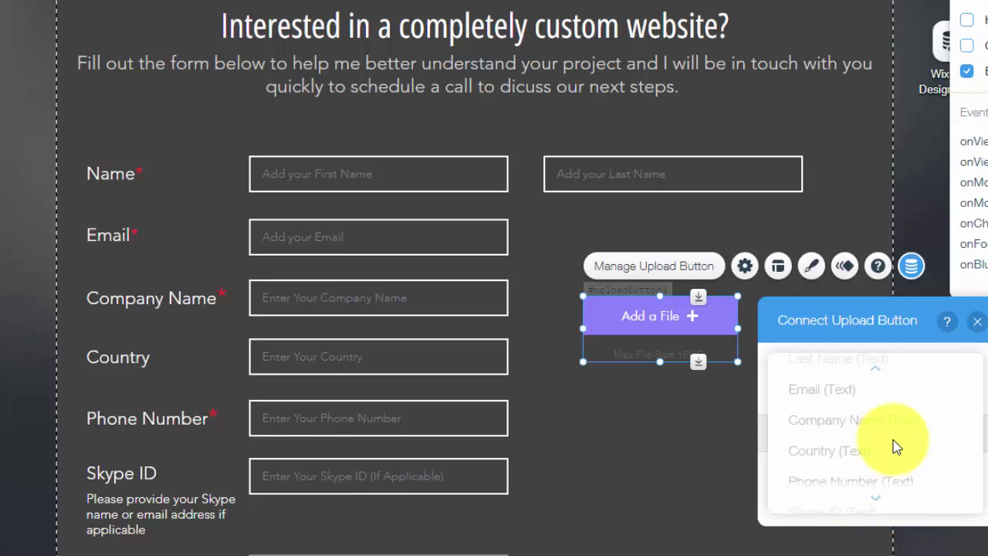
scroll(895, 448, "down", 6)
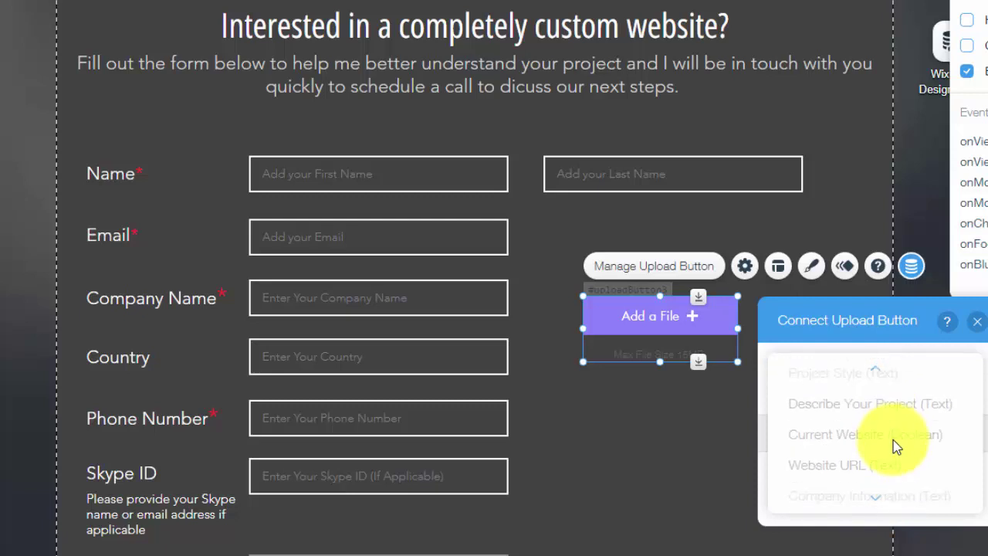
scroll(896, 446, "up", 2)
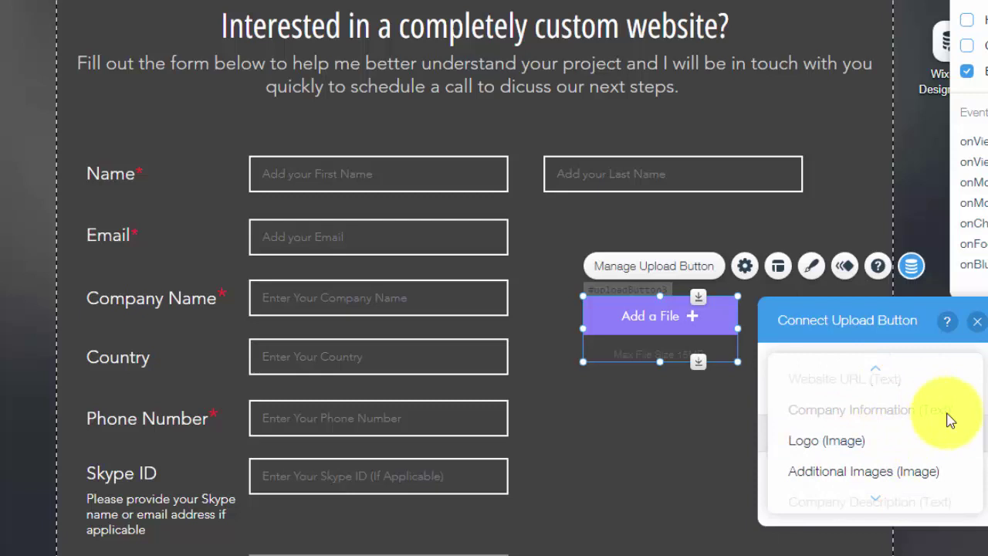
scroll(900, 393, "down", 3)
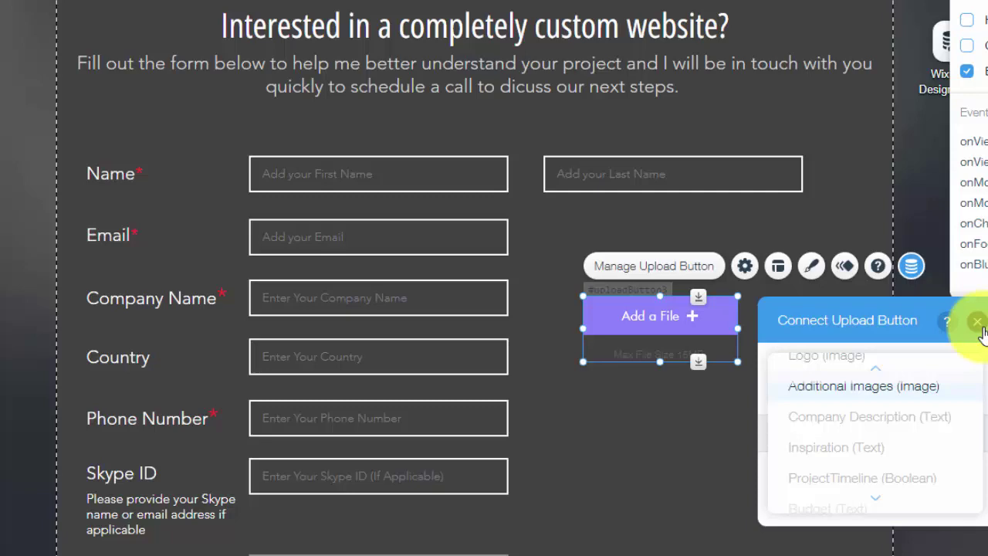
left_click(978, 322)
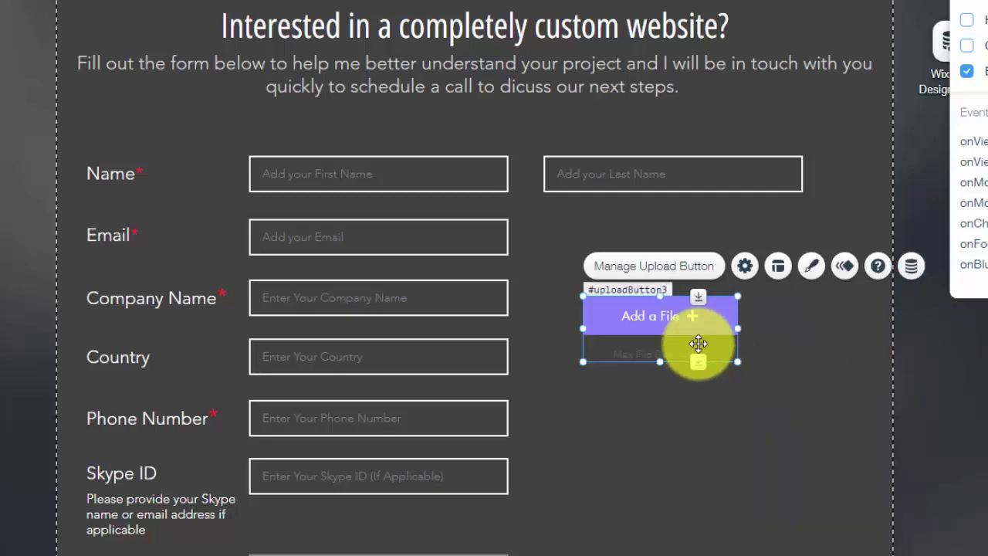
- Delete the "Add a File" upload button from the form and return to the HOME page
key("Delete")
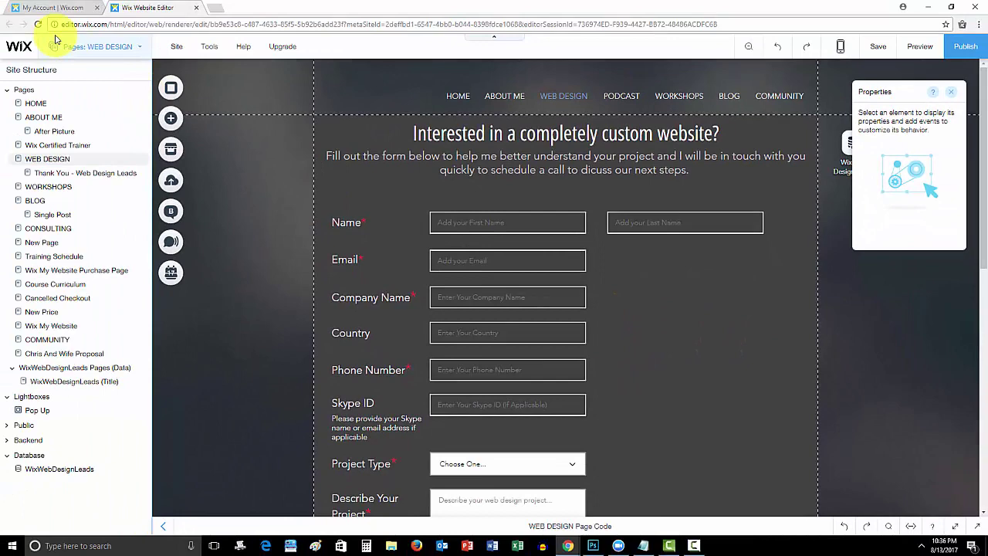
left_click(98, 48)
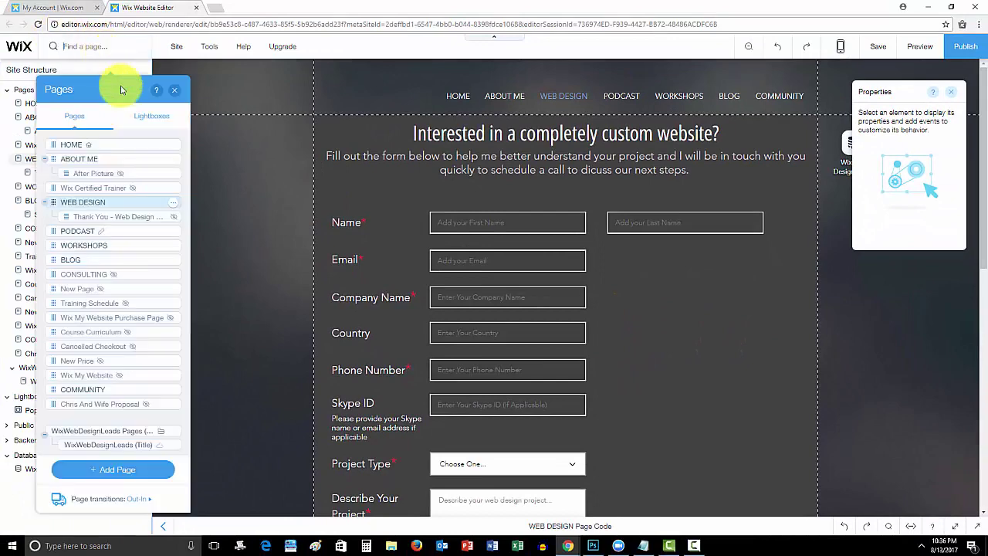
left_click(108, 144)
left_click(176, 94)
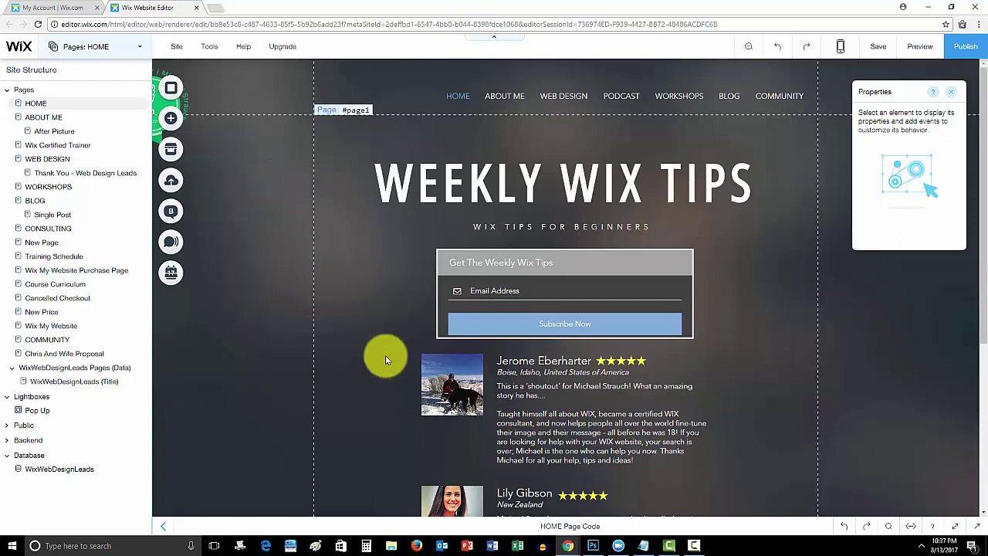
left_click(693, 546)
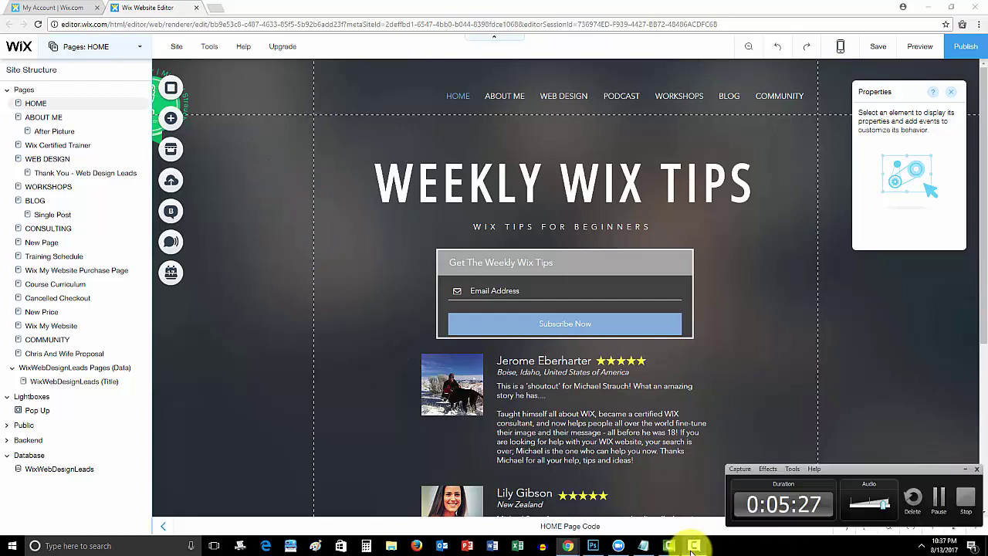
left_click(939, 497)
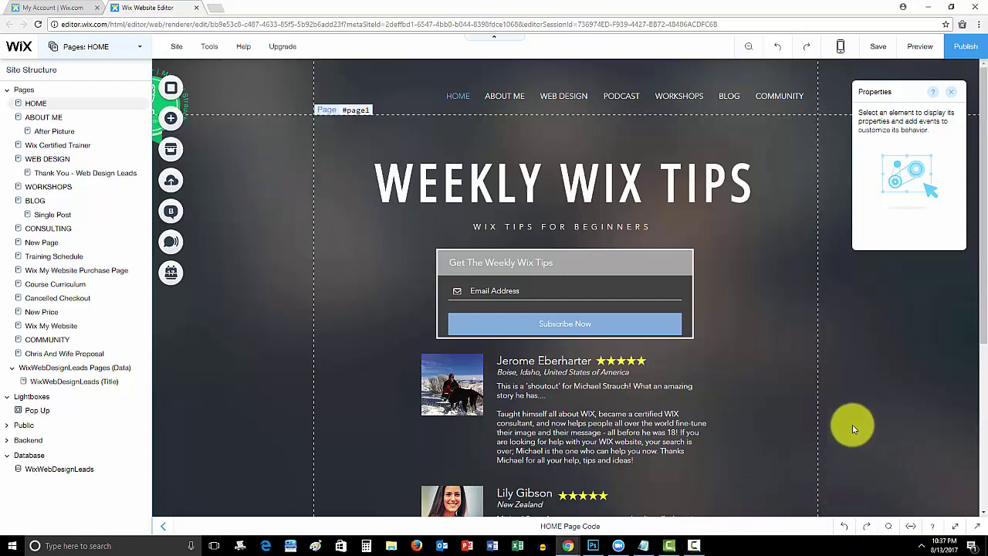
left_click(694, 547)
left_click(693, 547)
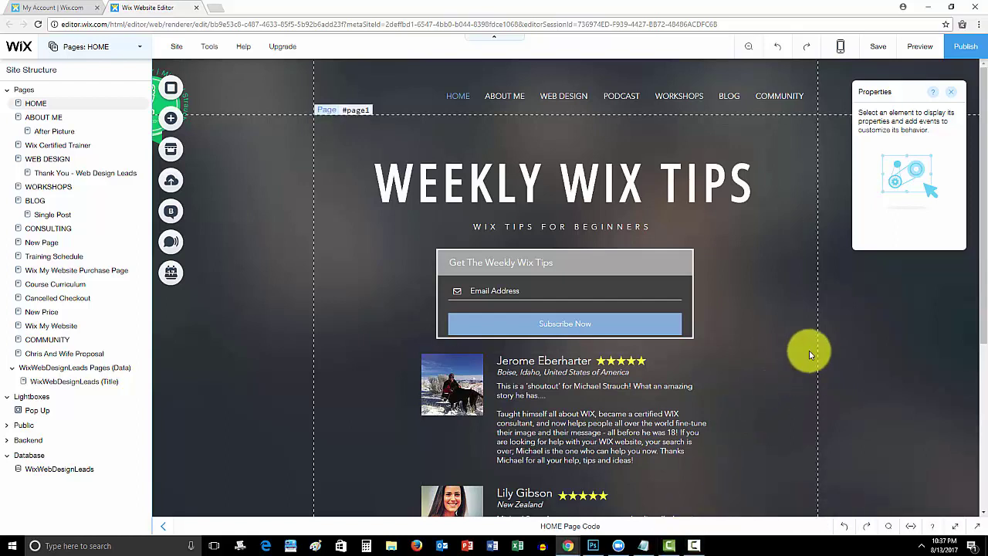